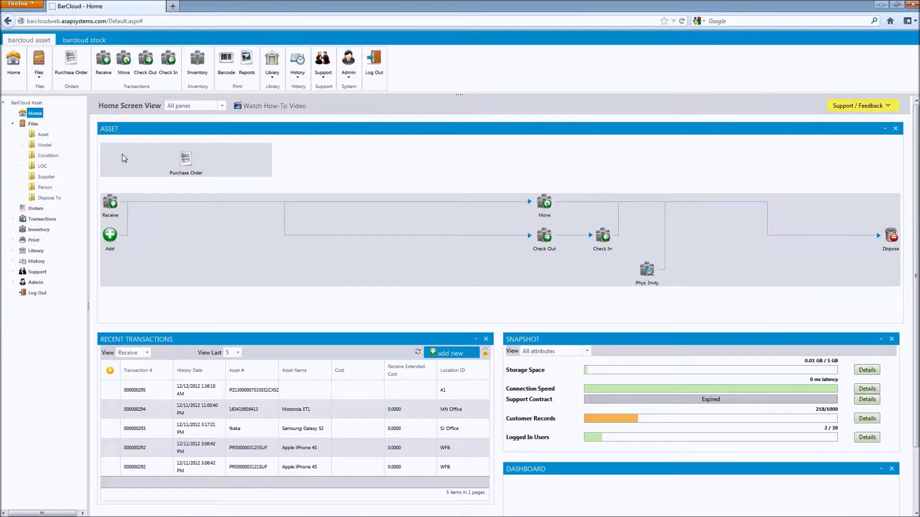
# - Drop down the Files menu listing Asset, Model, Condition, LOC, Supplier, Person and Dispose To
pyautogui.click(38, 73)
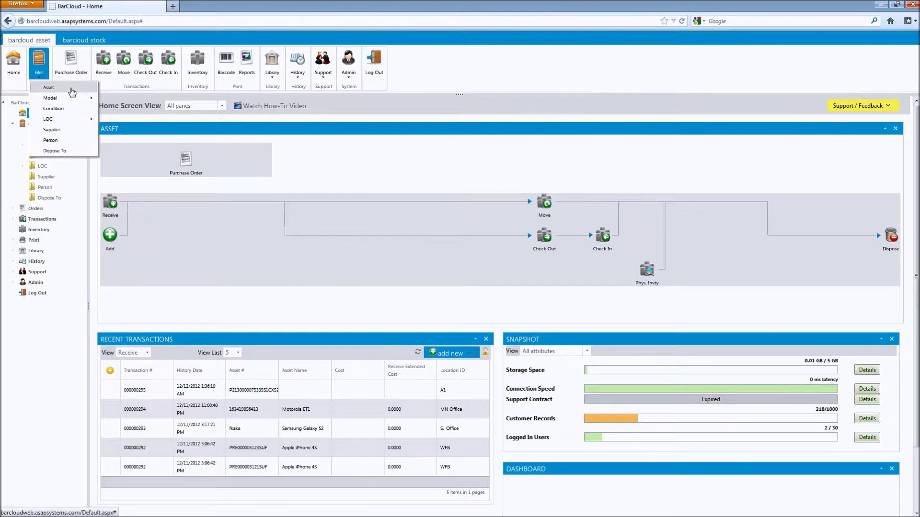
# - Open the Asset list and put a new asset record form into layout editing
pyautogui.click(81, 90)
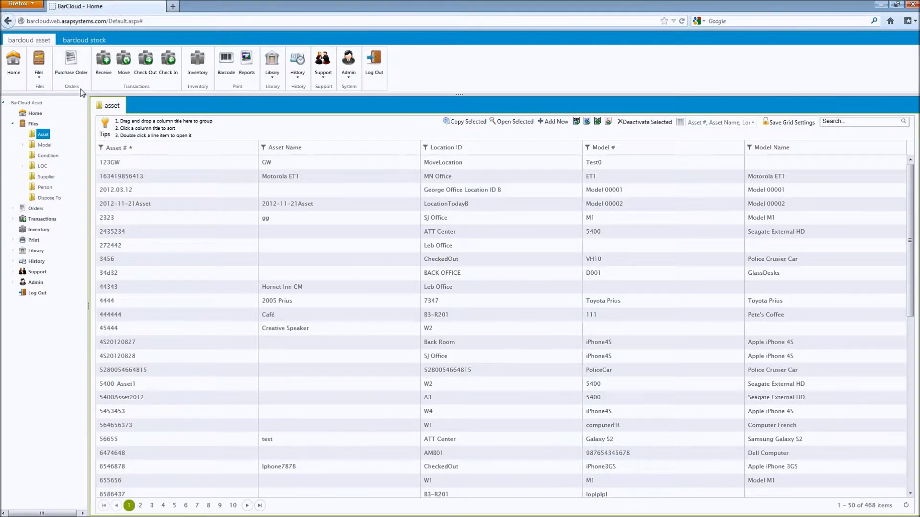
pyautogui.click(552, 124)
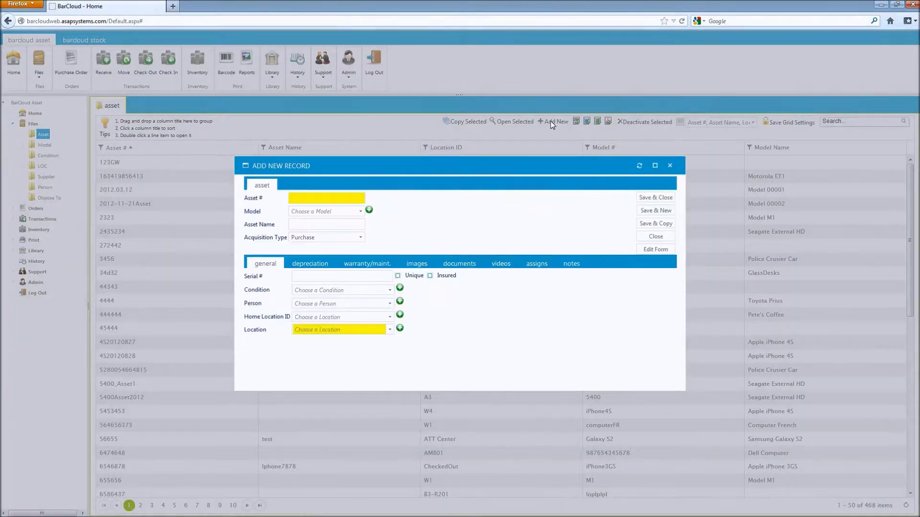
pyautogui.click(658, 249)
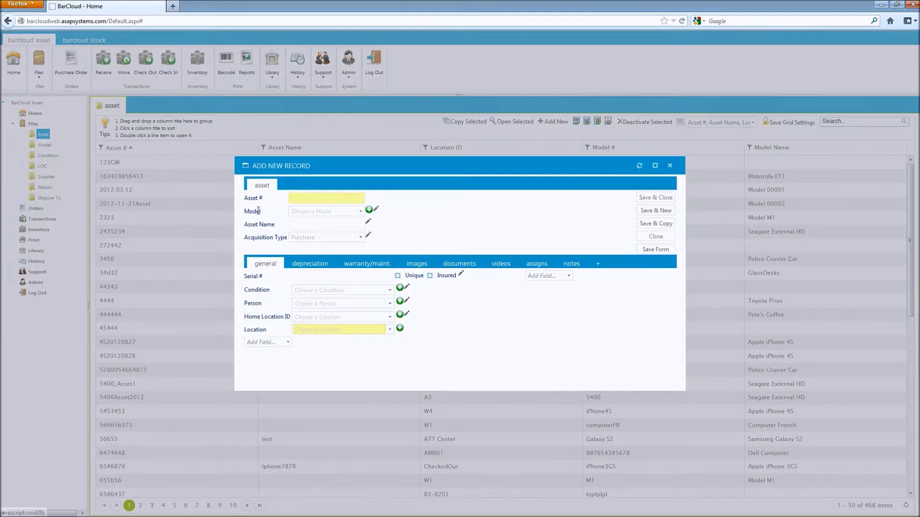
# - Rename the Asset # label to Asset ID, save the form layout and close it
pyautogui.click(259, 198)
pyautogui.click(296, 200)
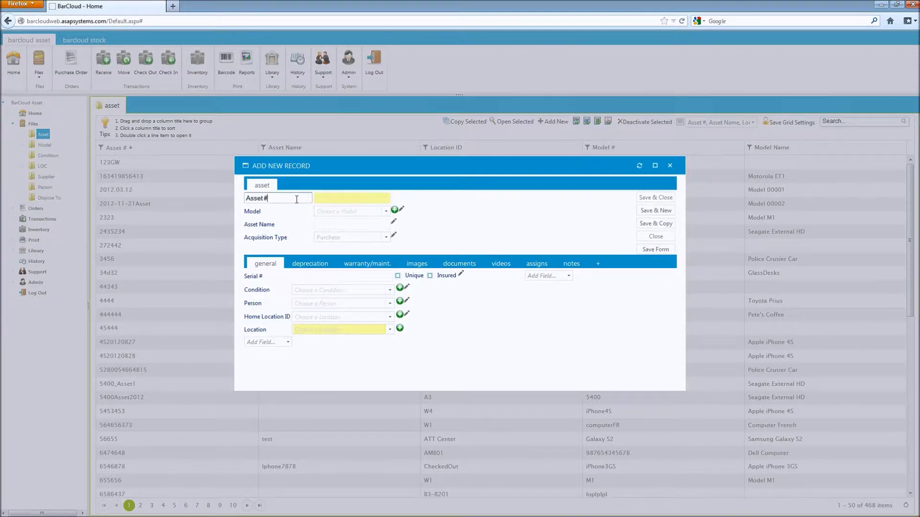
pyautogui.press('BackSpace')
pyautogui.press('BackSpace')
pyautogui.write('ID')
pyautogui.press('Return')
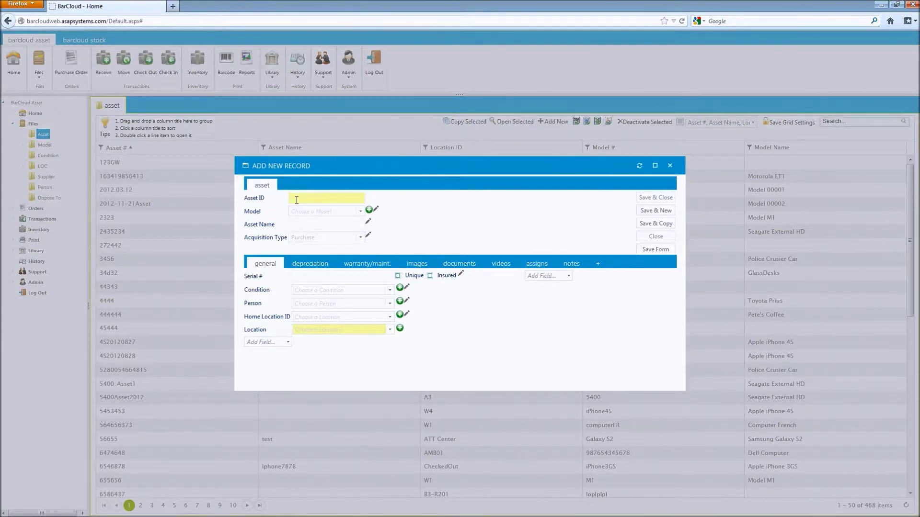
pyautogui.click(661, 250)
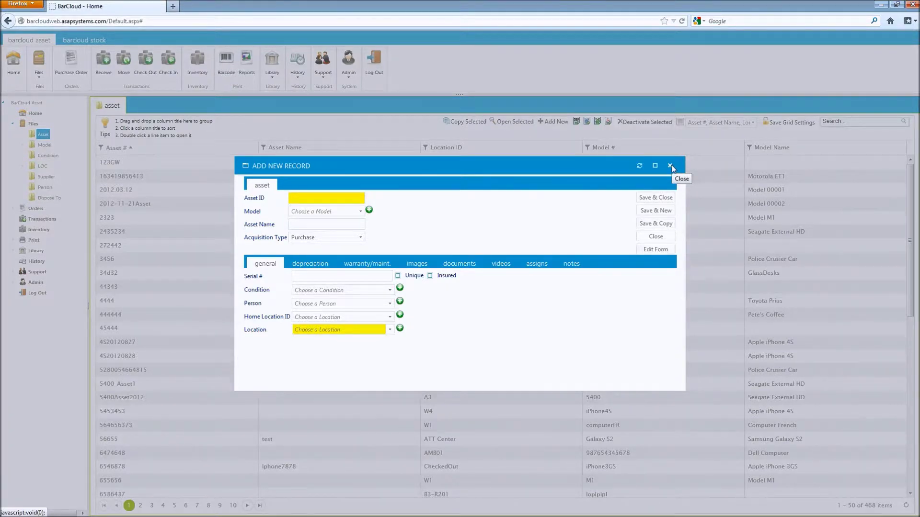
pyautogui.click(658, 237)
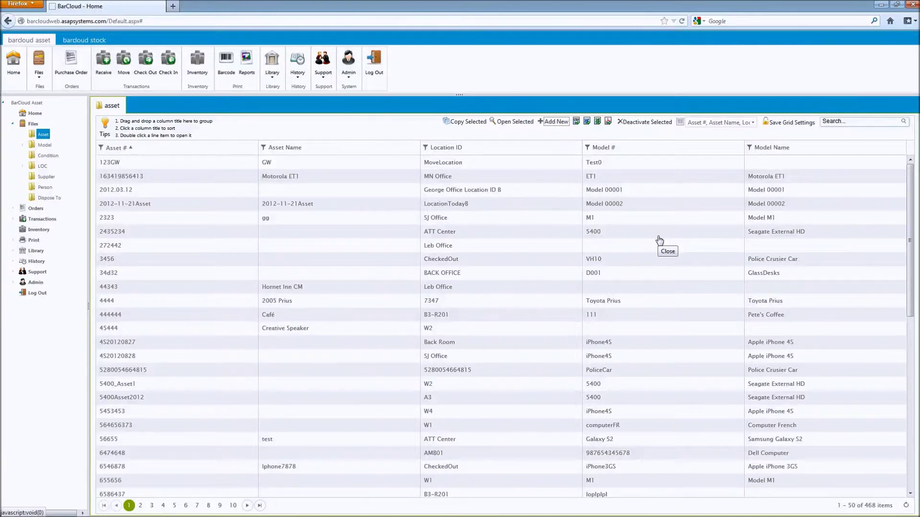
# - Add a custom field named Sub Category to the asset form and save the layout
pyautogui.click(555, 126)
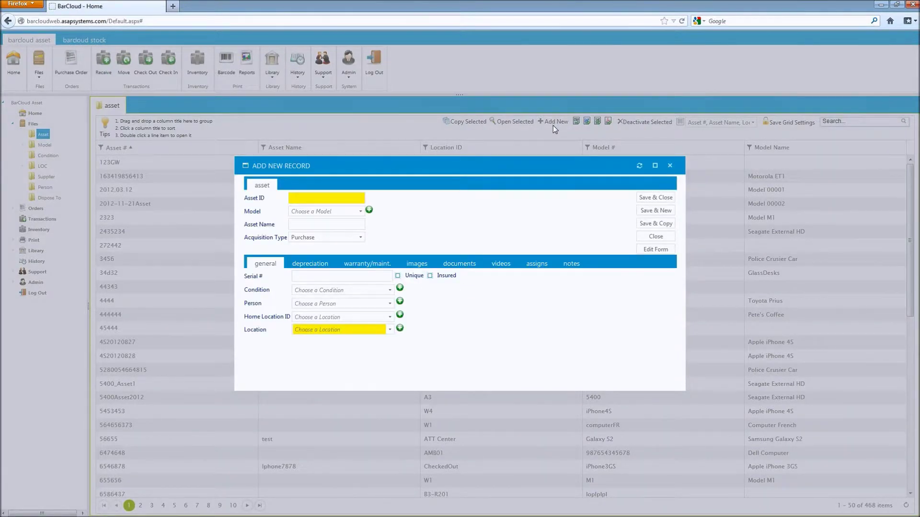
pyautogui.click(667, 253)
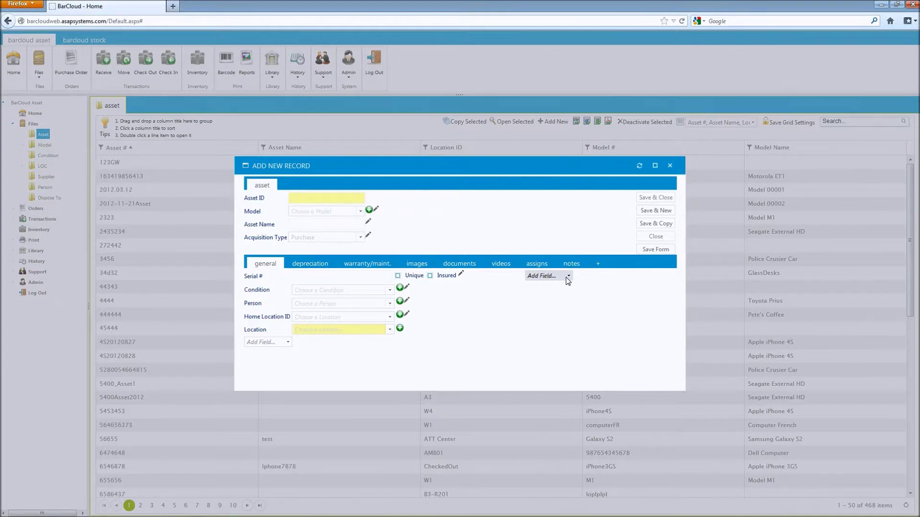
pyautogui.click(567, 278)
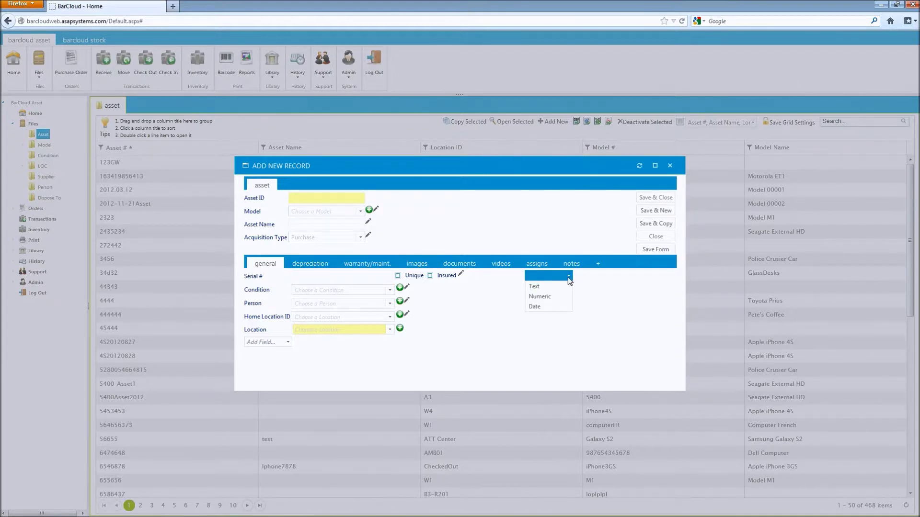
pyautogui.click(557, 290)
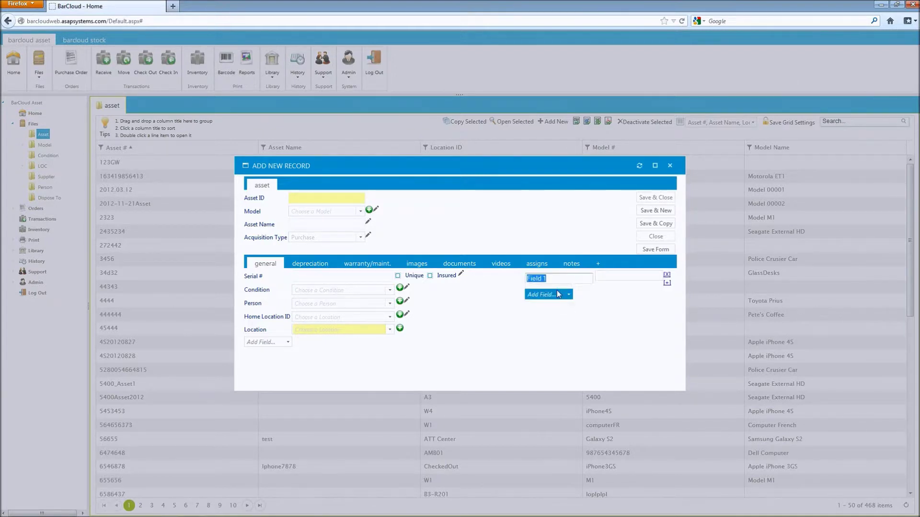
pyautogui.write('Sub Category')
pyautogui.press('Return')
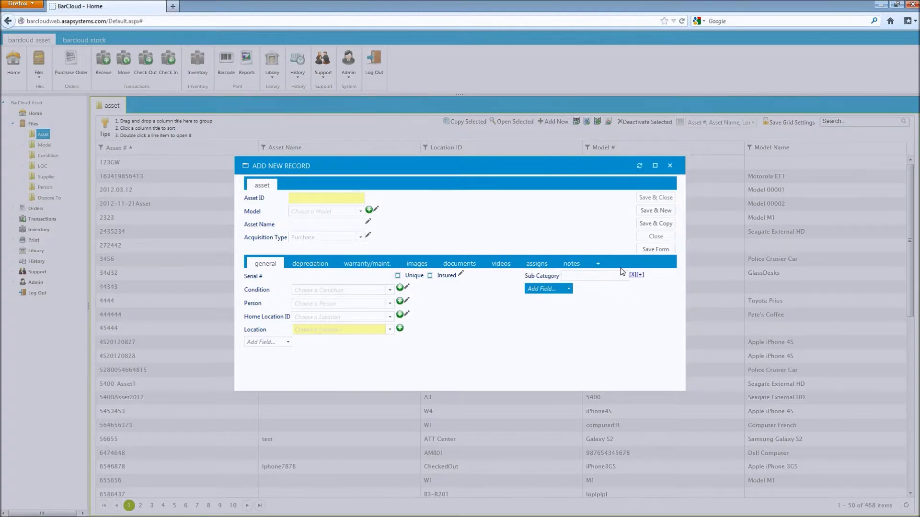
pyautogui.click(669, 251)
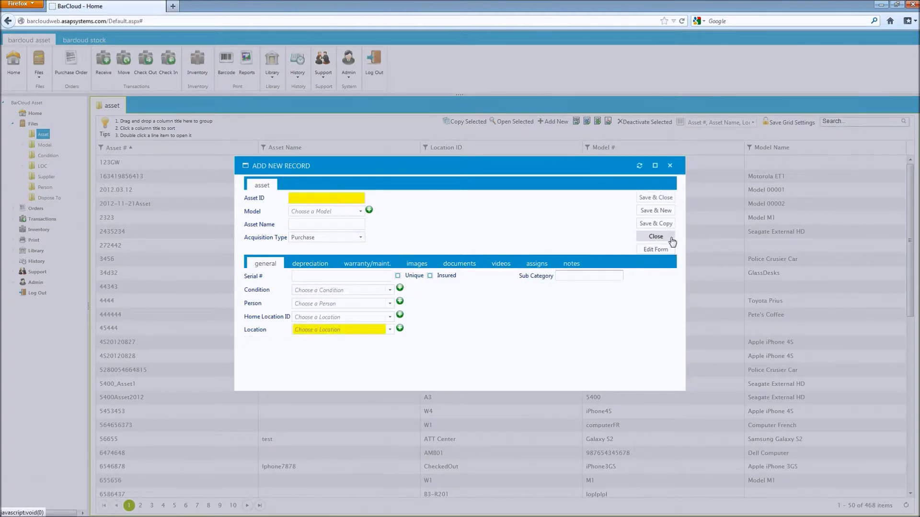
pyautogui.click(671, 237)
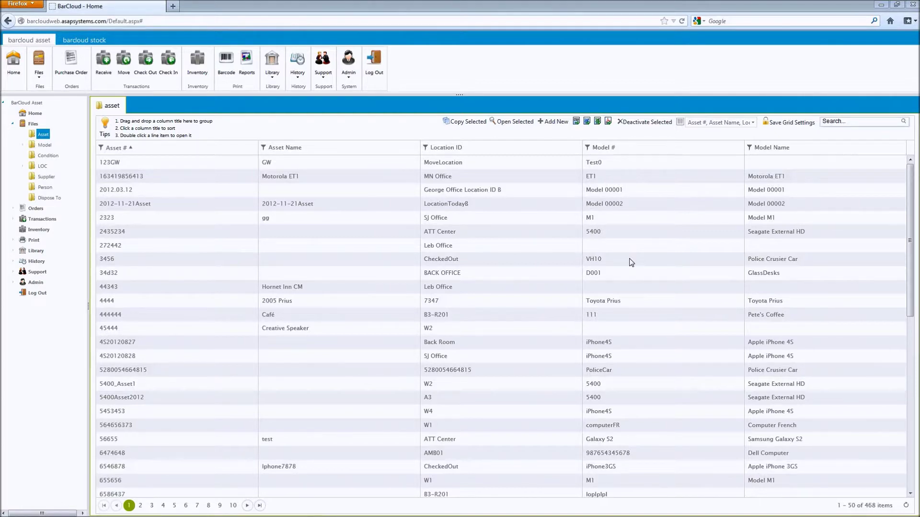
# - Start a new asset record to open a blank Add New Record form
pyautogui.click(554, 122)
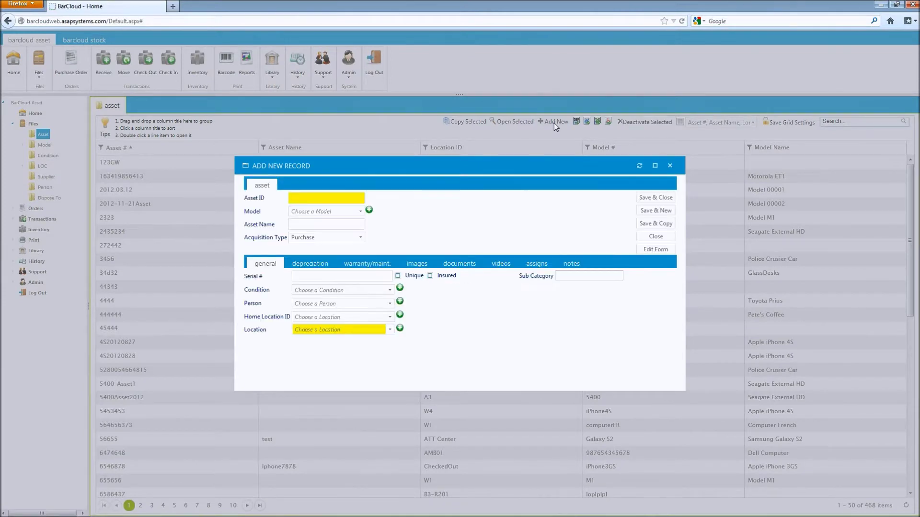
# - Switch the form to layout editing and review the Insured field's role permissions
pyautogui.click(664, 254)
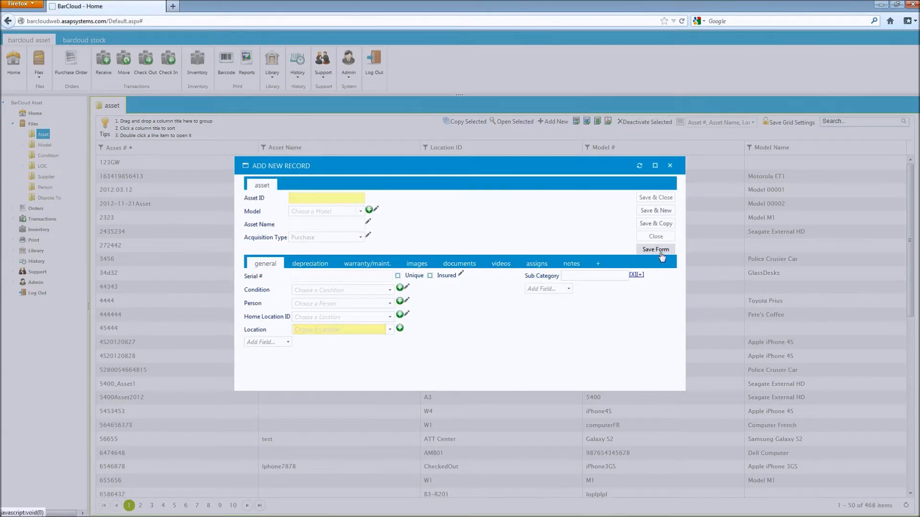
pyautogui.click(461, 275)
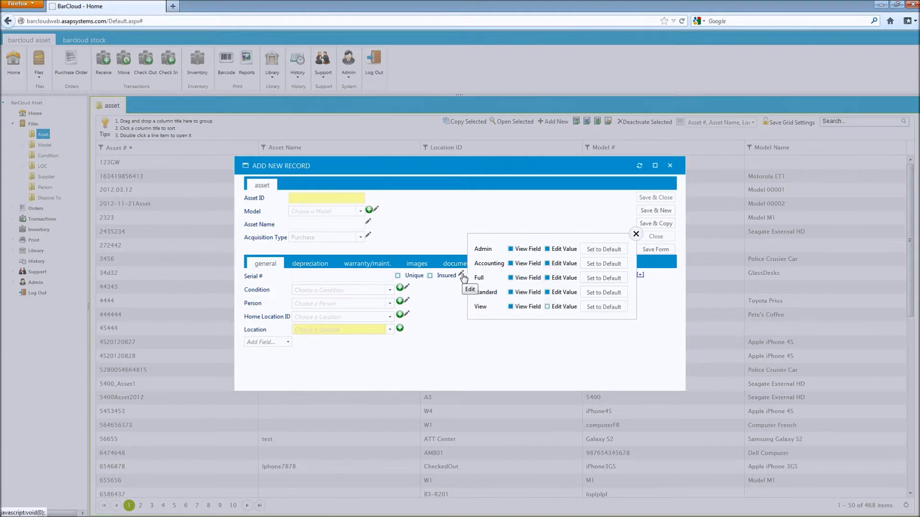
pyautogui.click(636, 233)
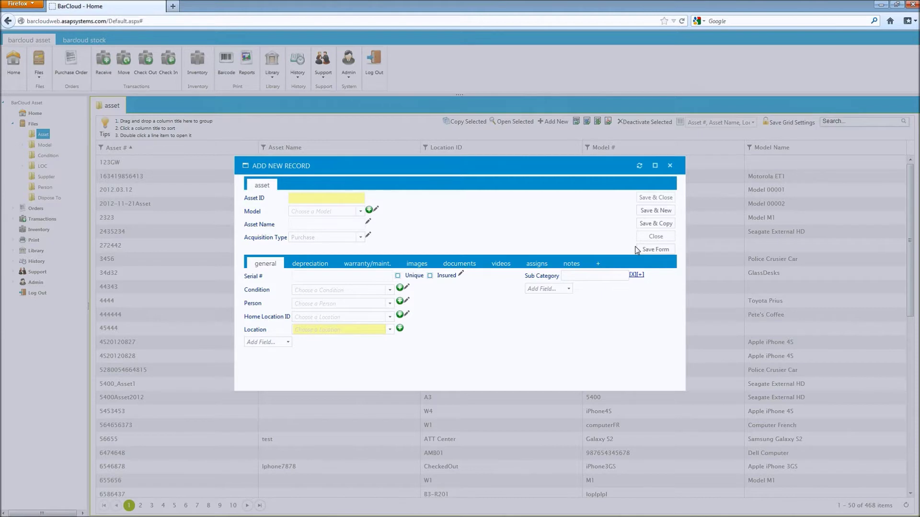
# - Remove the Standard role's View Field and Edit Value rights on Cost, then save and close
pyautogui.click(307, 264)
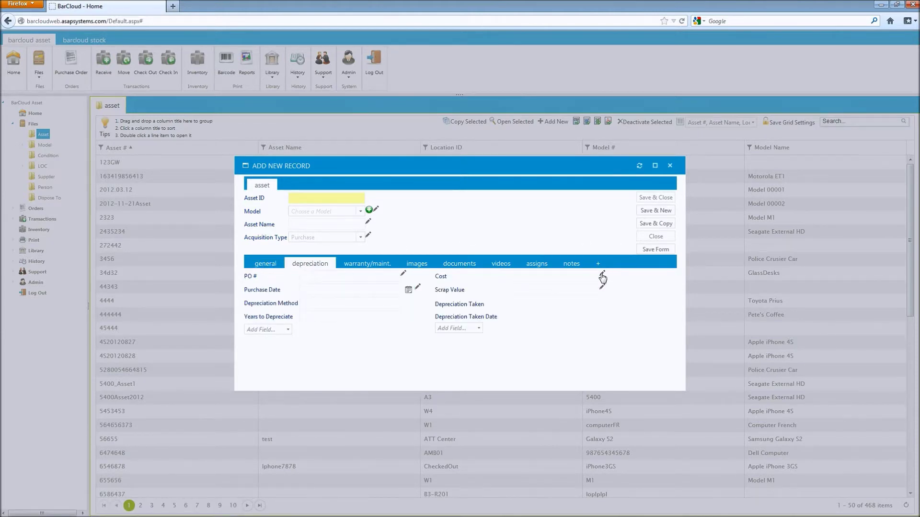
pyautogui.click(601, 274)
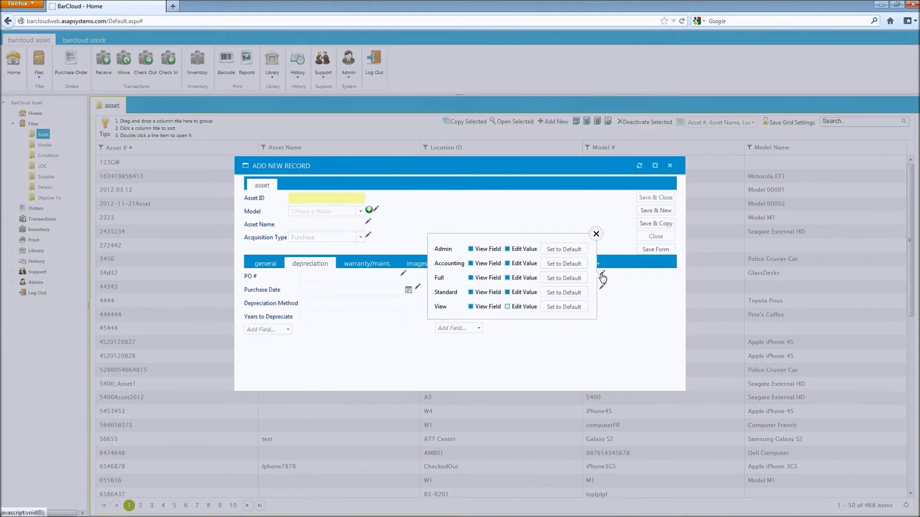
pyautogui.click(507, 292)
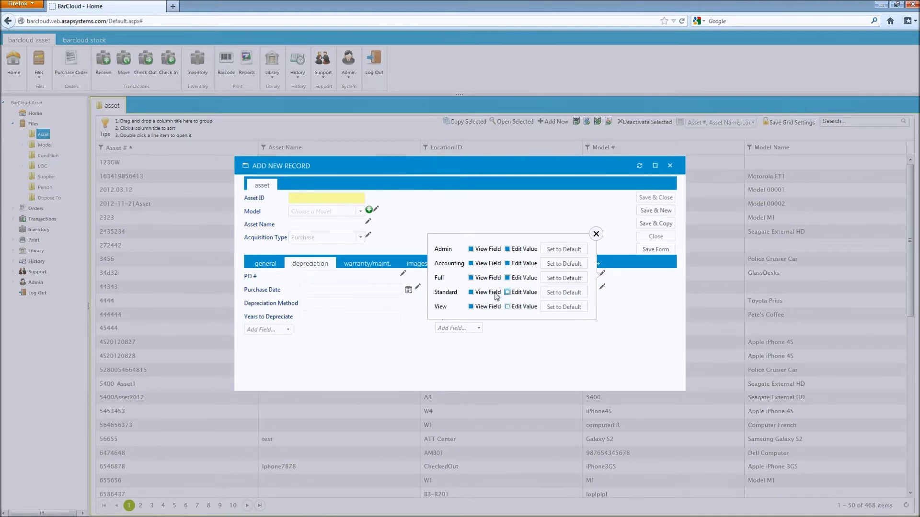
pyautogui.click(471, 292)
pyautogui.click(596, 233)
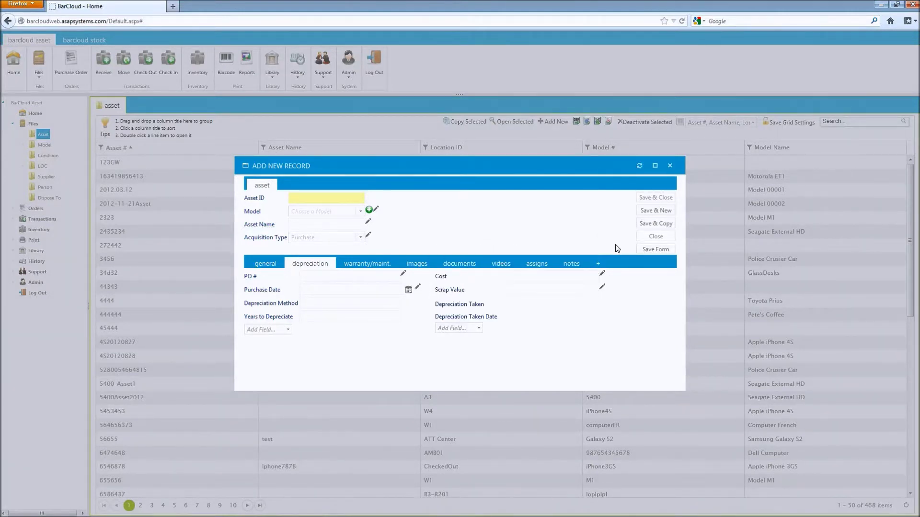
pyautogui.click(659, 250)
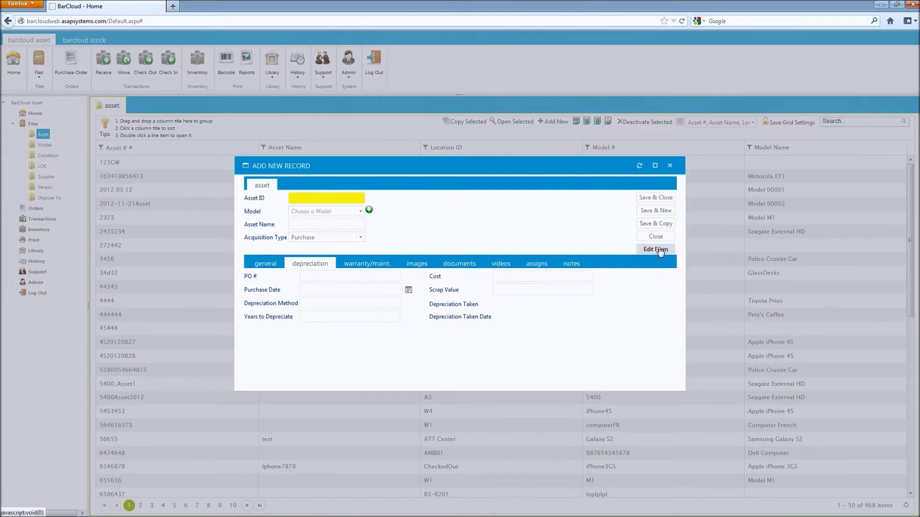
pyautogui.click(659, 241)
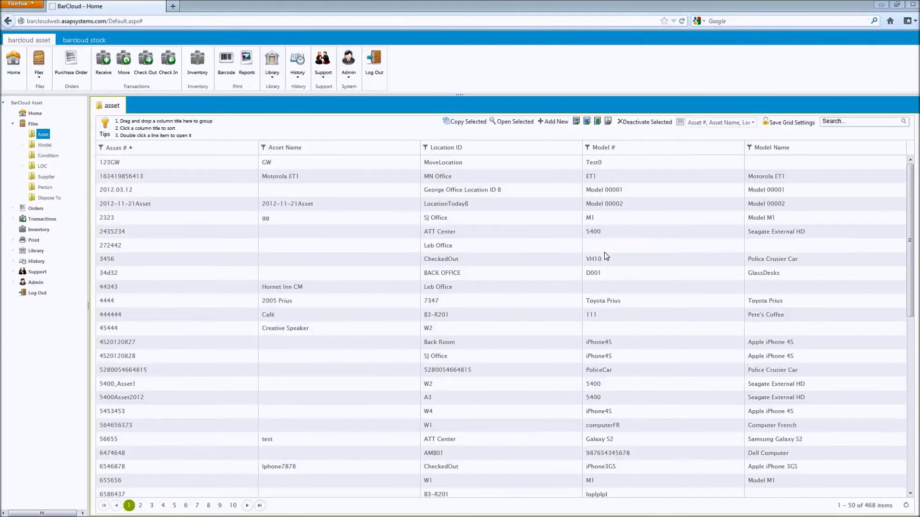
# - Open a new asset record form and switch it into layout editing
pyautogui.click(556, 122)
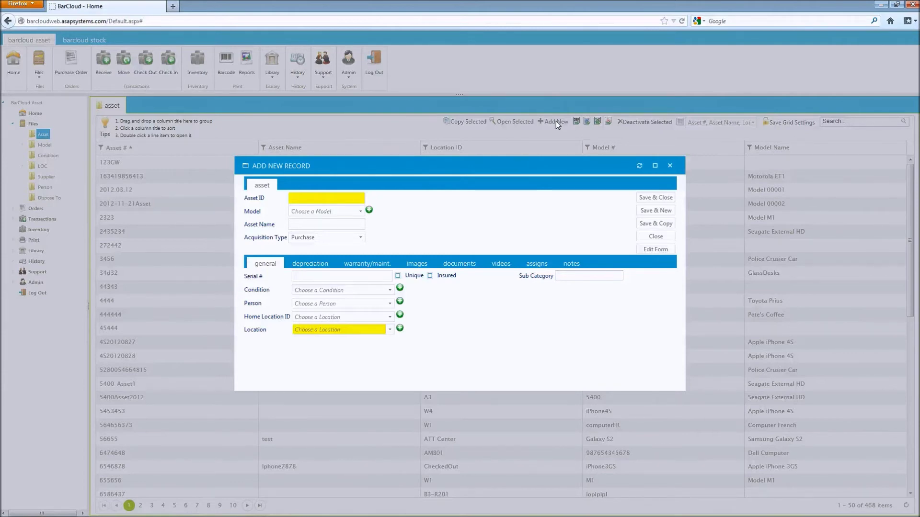
pyautogui.click(661, 250)
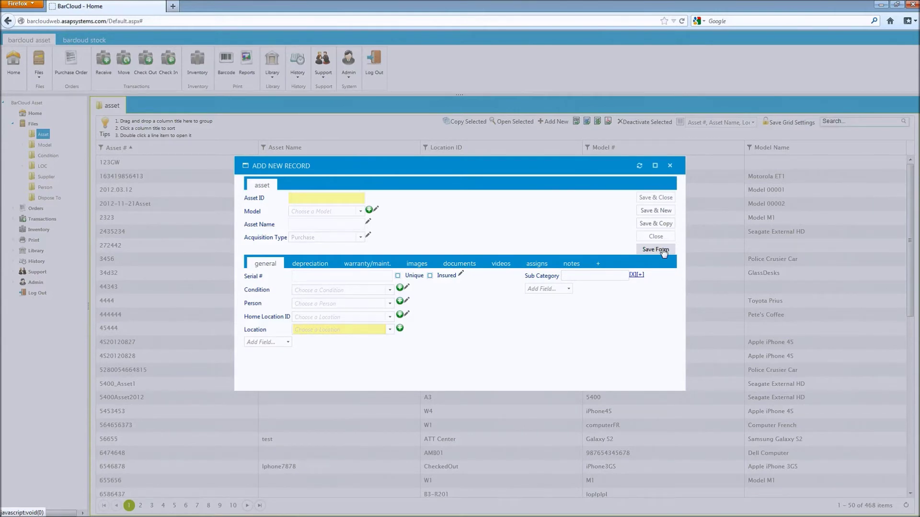
# - Include the Sub Category field in transactions, confirm, then save and close the form
pyautogui.click(639, 276)
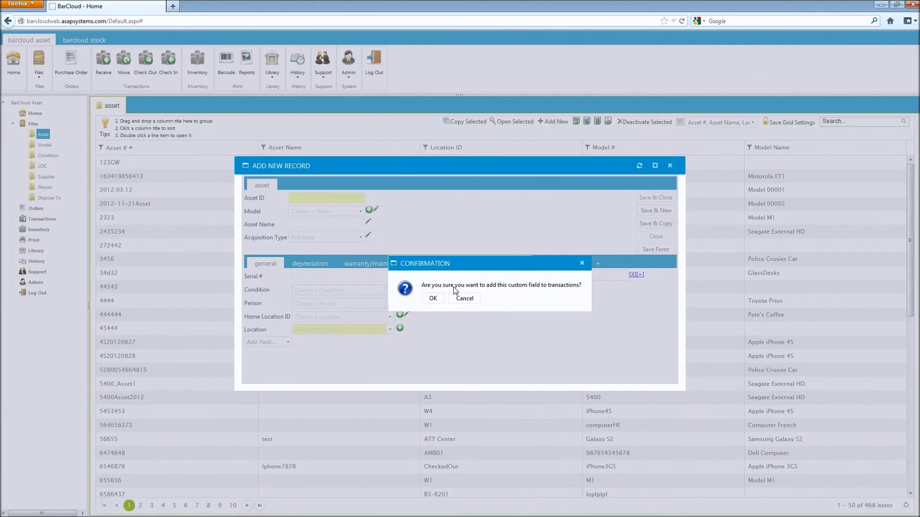
pyautogui.click(432, 299)
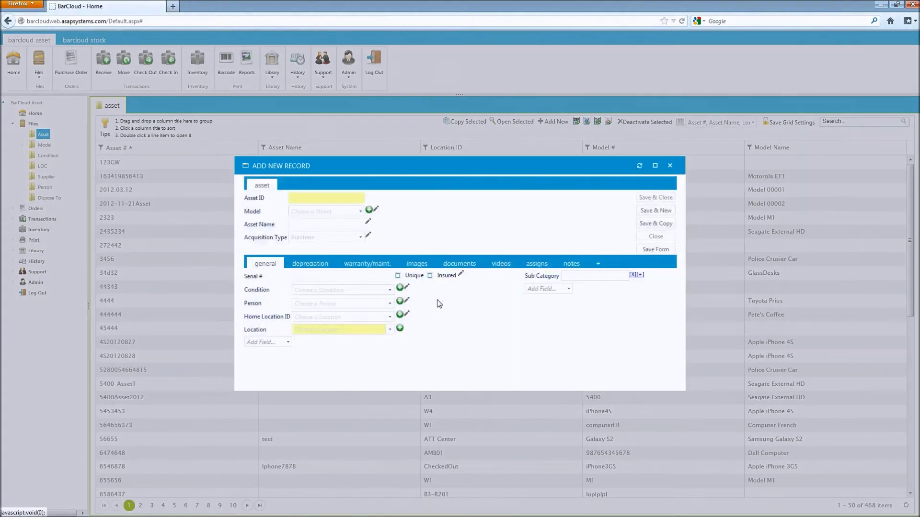
pyautogui.click(667, 251)
pyautogui.click(666, 237)
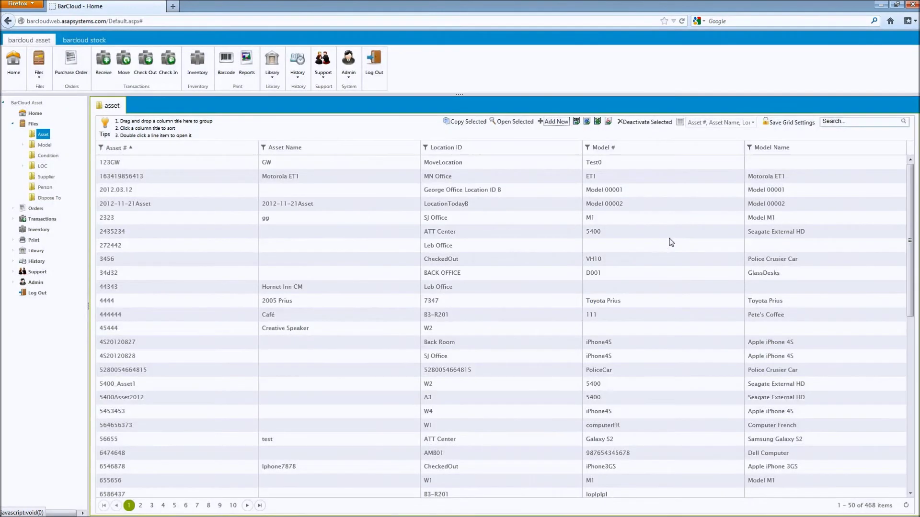
# - Open the Receive screen and check the pending row's new Sub Category column
pyautogui.click(104, 70)
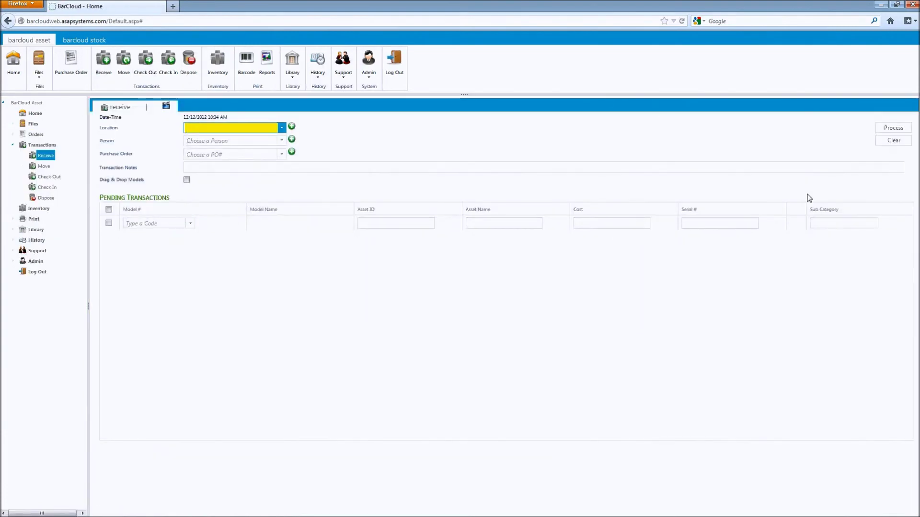
pyautogui.click(827, 223)
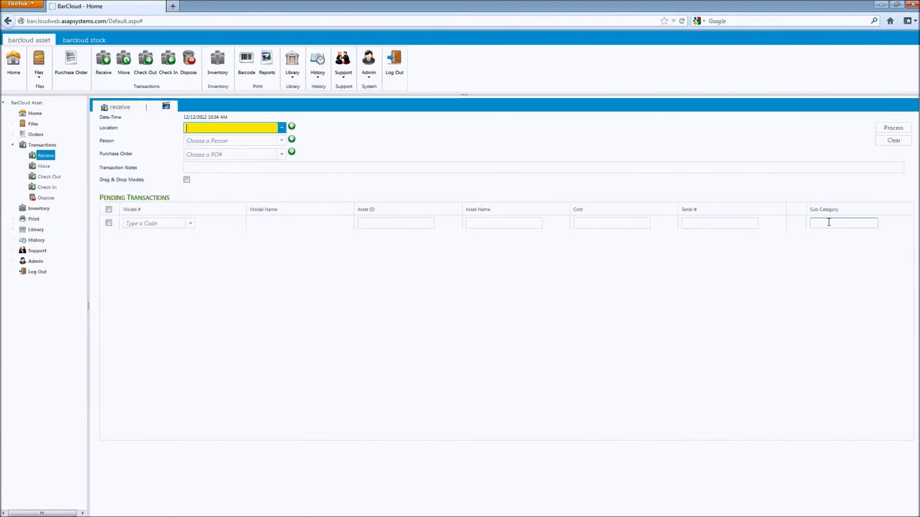